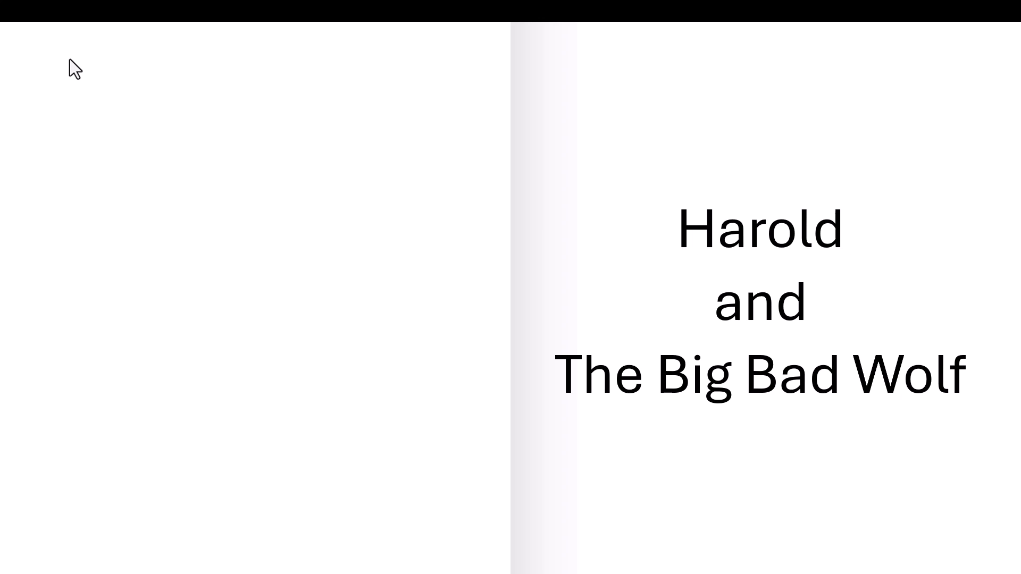
# Advance the finished duck-and-wolf storybook slideshow to the next pages
pyautogui.press('Right')
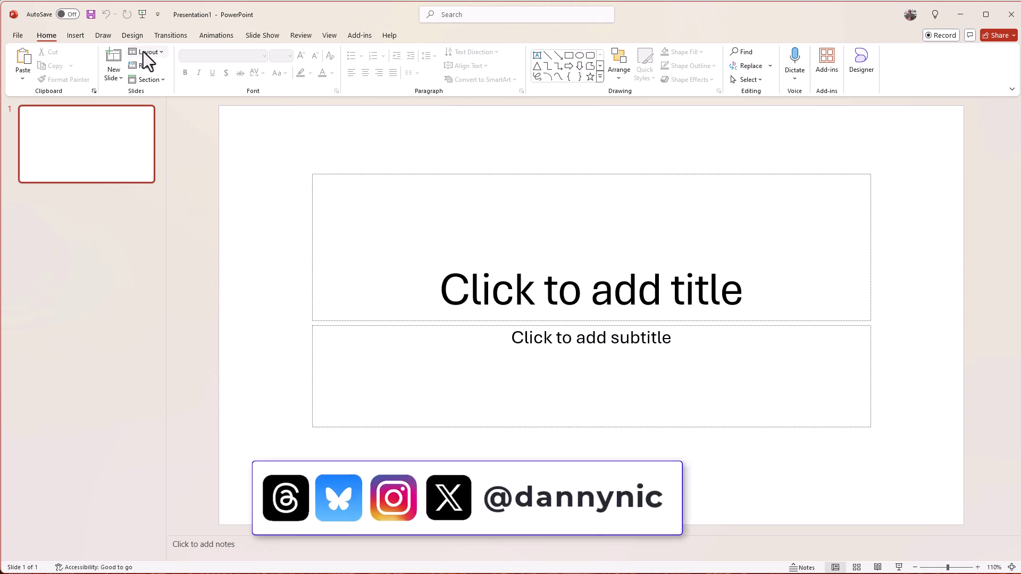
# Switch the slide to the Two Content layout and delete the title placeholder
pyautogui.click(162, 54)
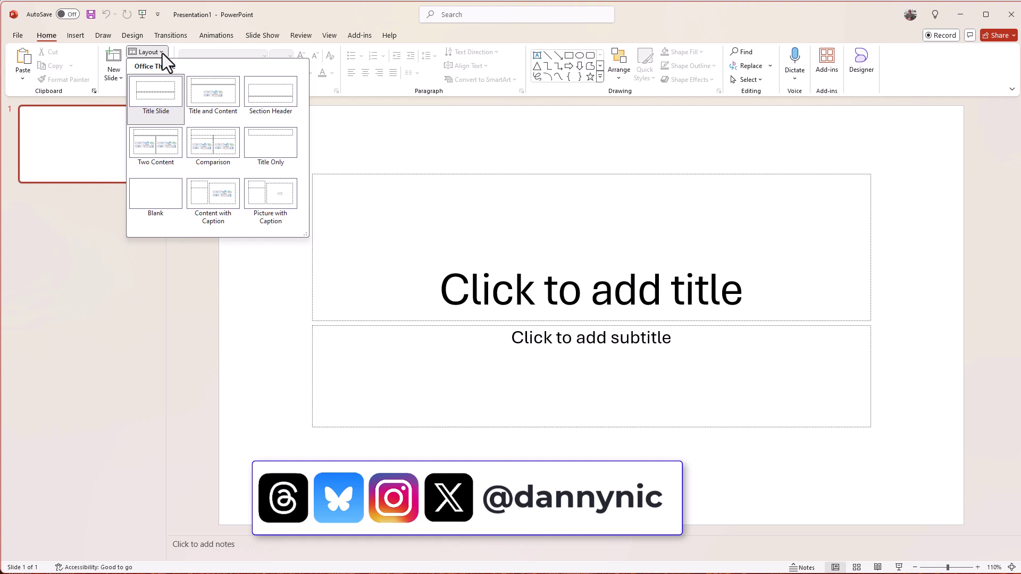
pyautogui.click(155, 144)
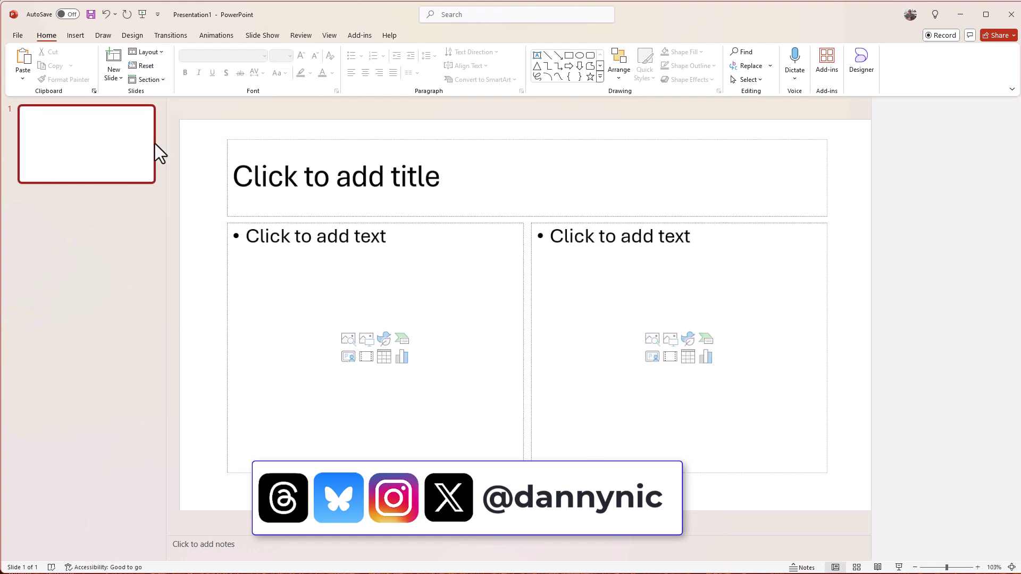
pyautogui.click(533, 142)
pyautogui.press('Delete')
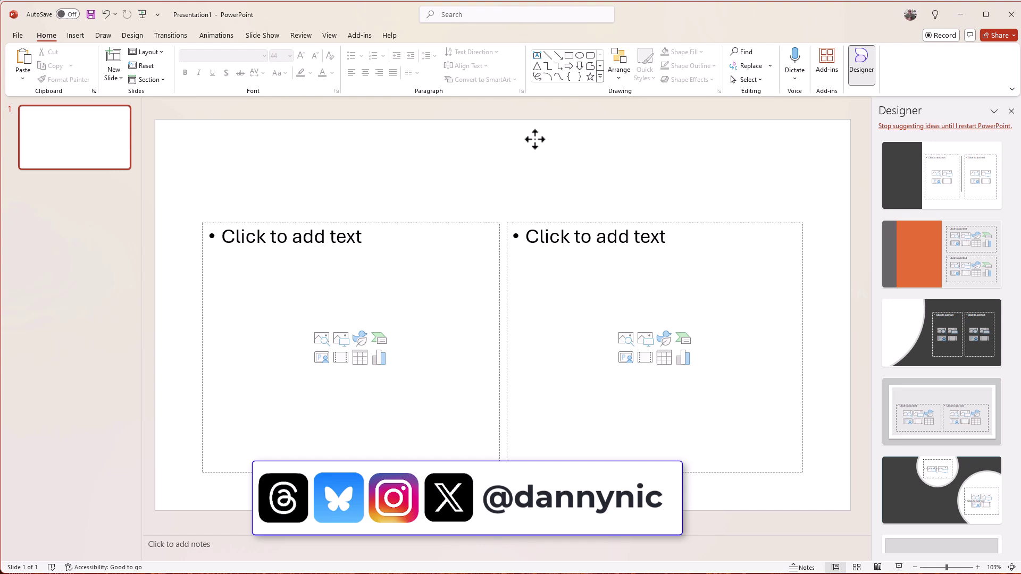
# Type 'Text' into both the left and right content placeholders
pyautogui.click(269, 247)
pyautogui.write('Text')
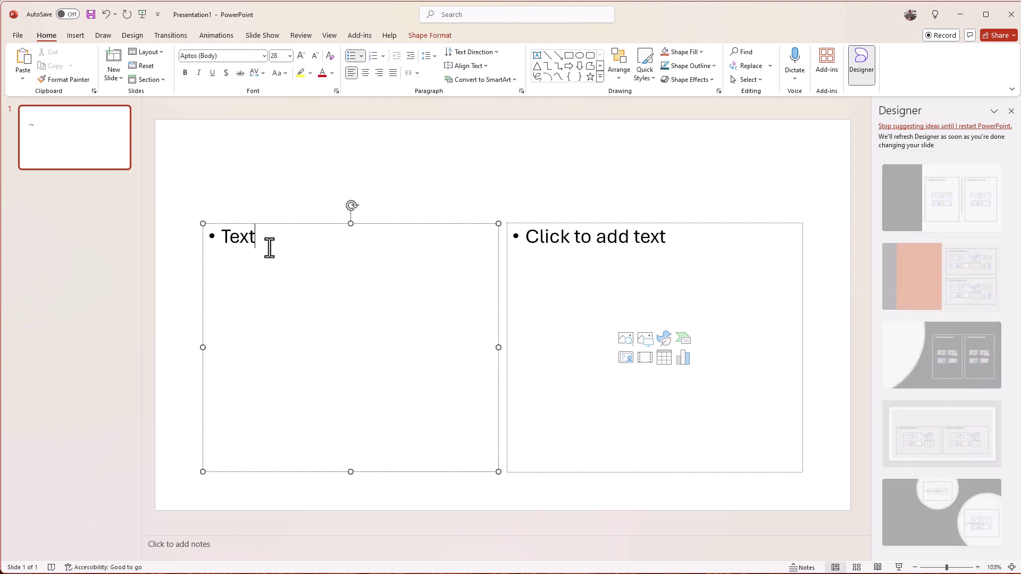
pyautogui.click(563, 237)
pyautogui.write('Text')
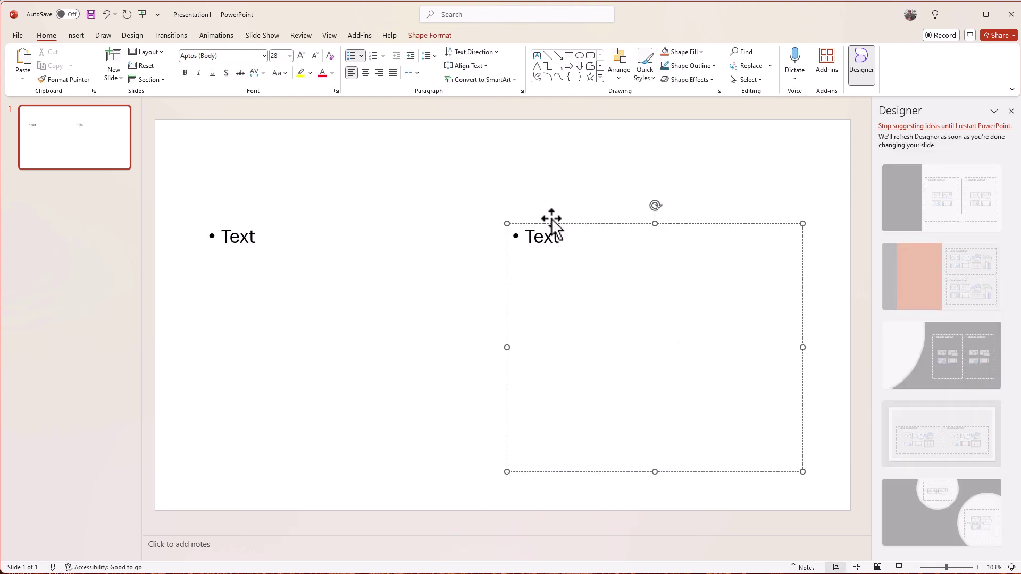
pyautogui.click(267, 132)
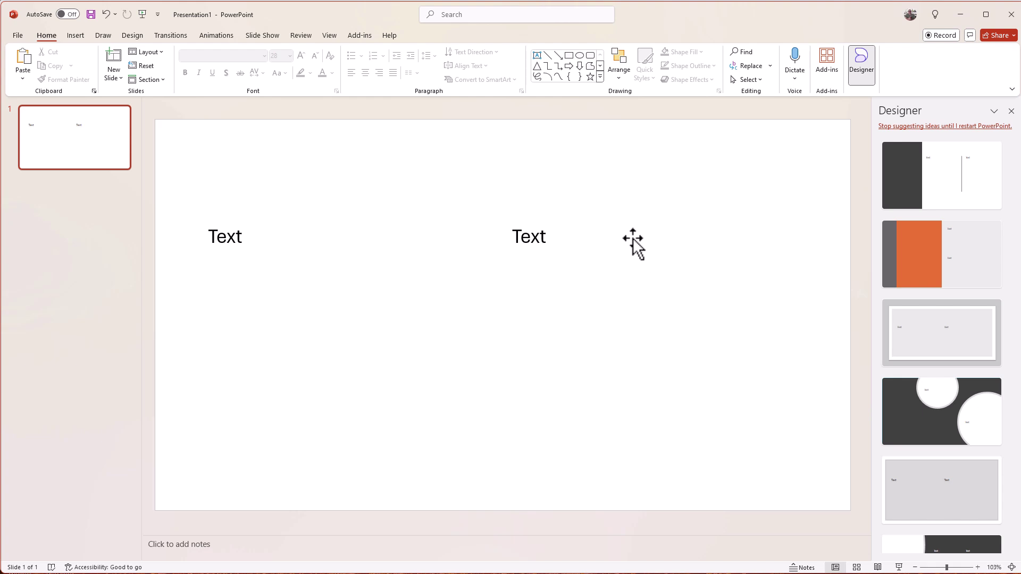
# Draw a tall rectangle from the slide's top to bottom edge and centre it
pyautogui.click(569, 56)
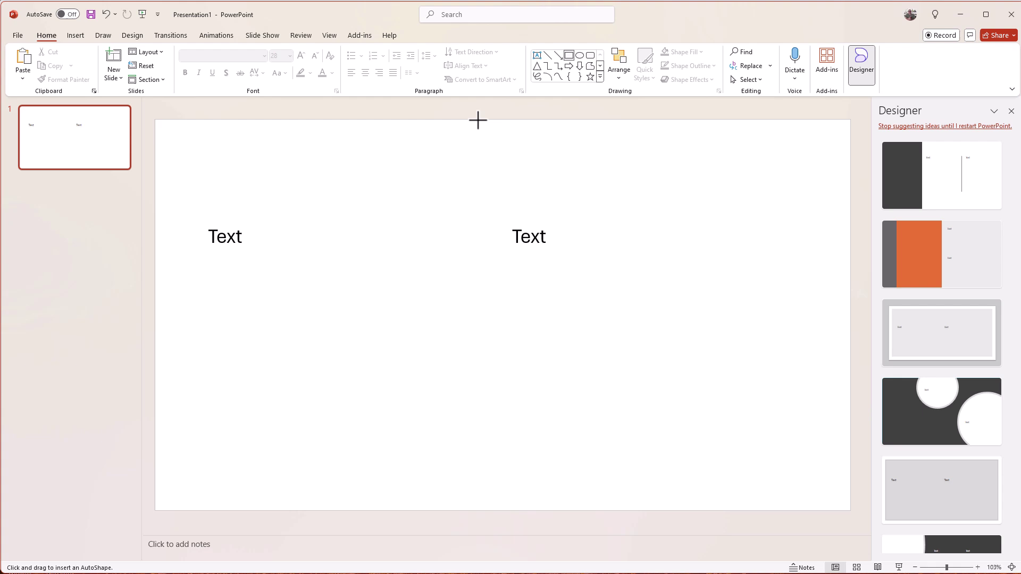
pyautogui.moveTo(477, 119); pyautogui.dragTo(526, 511)
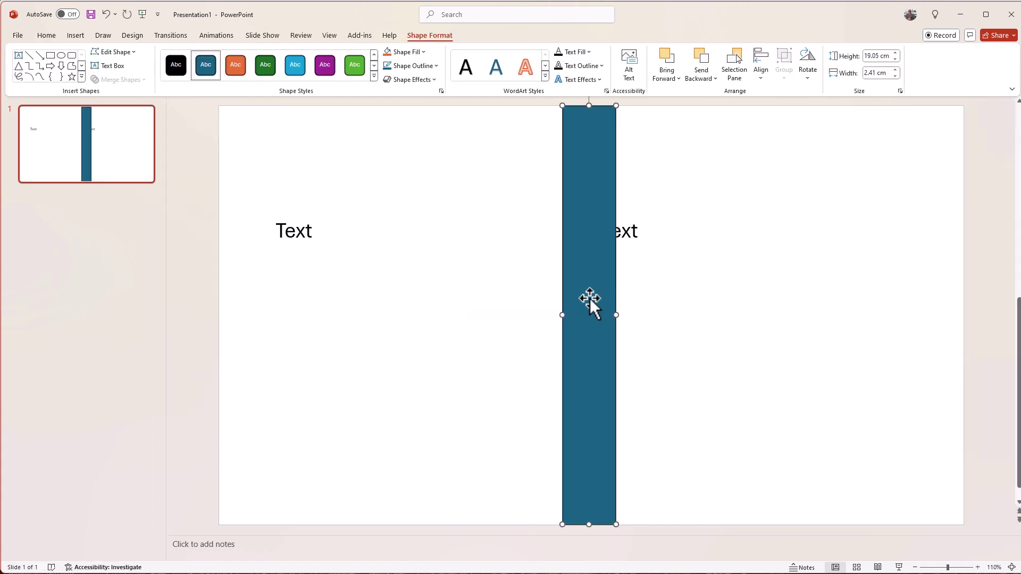
pyautogui.moveTo(623, 298)
pyautogui.mouseDown()
pyautogui.moveTo(599, 298)
pyautogui.moveTo(614, 299)
pyautogui.mouseUp()
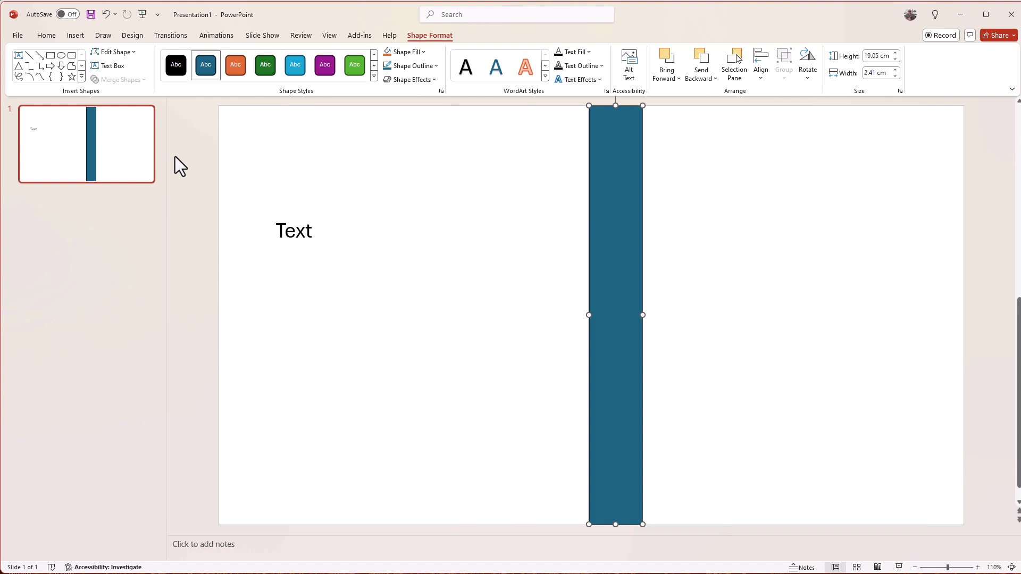
pyautogui.click(466, 169)
# Give the spine rectangle no outline and a Linear Right gradient fill
pyautogui.rightClick(603, 170)
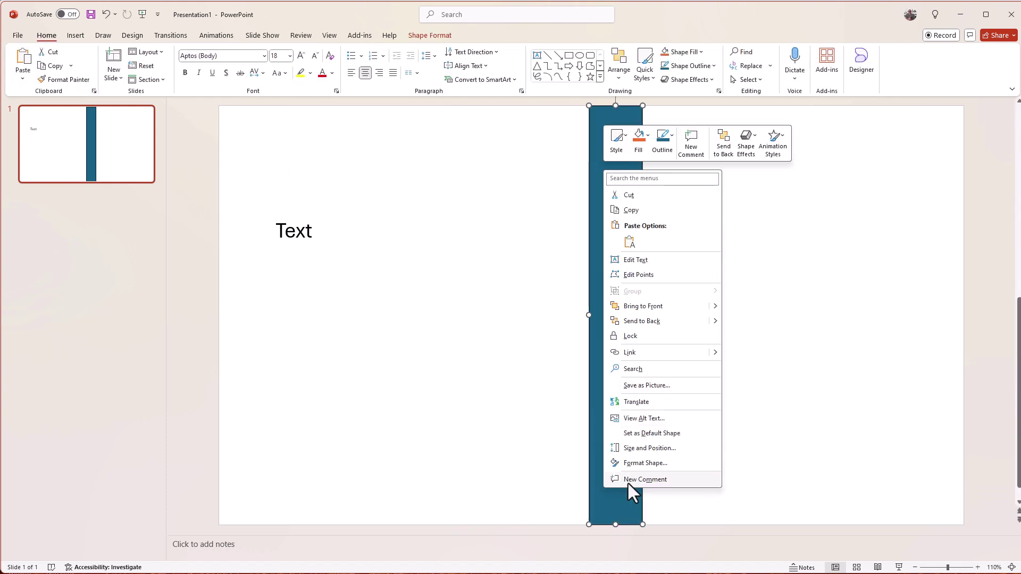
pyautogui.click(634, 464)
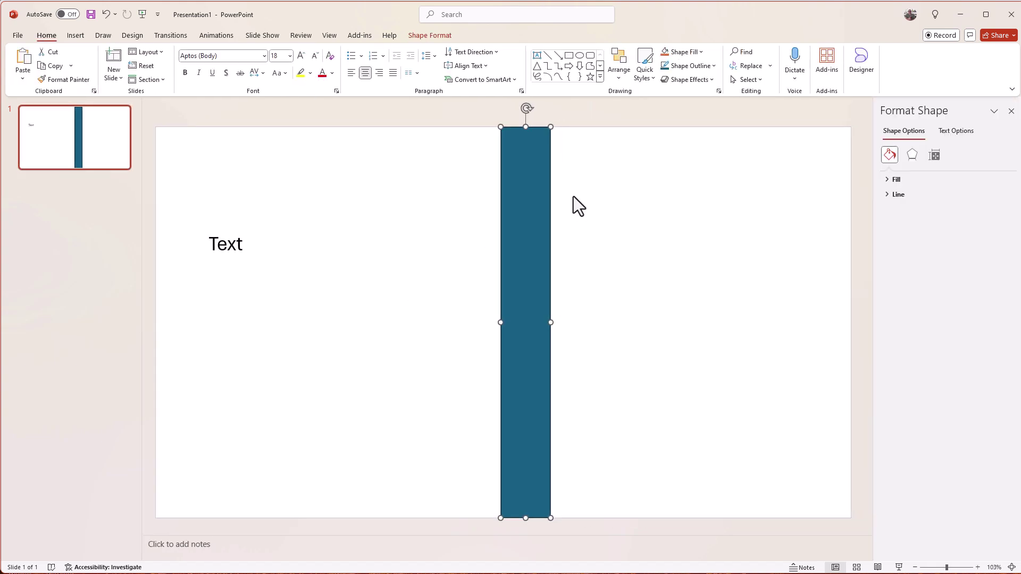
pyautogui.click(888, 195)
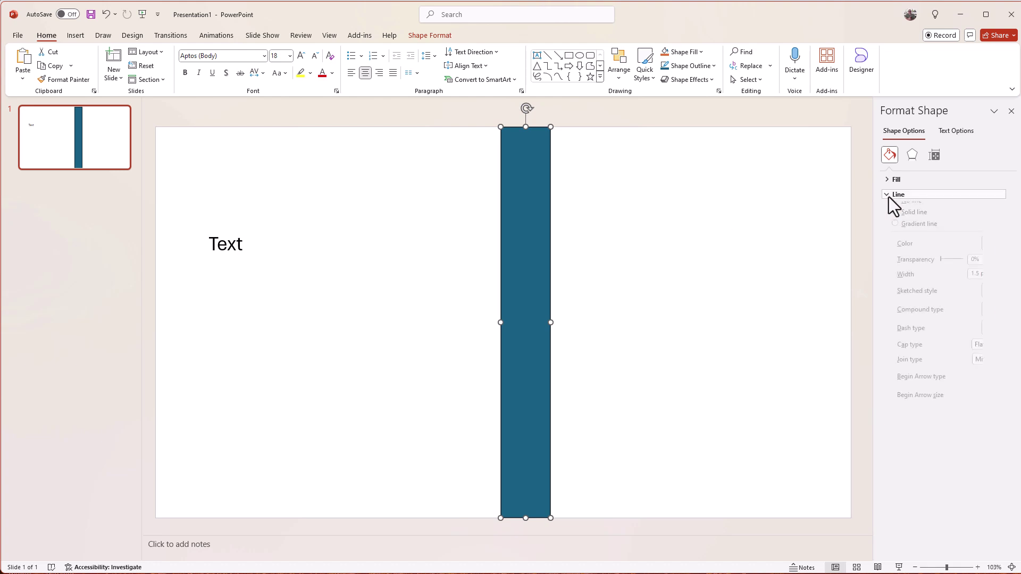
pyautogui.click(904, 212)
pyautogui.click(896, 179)
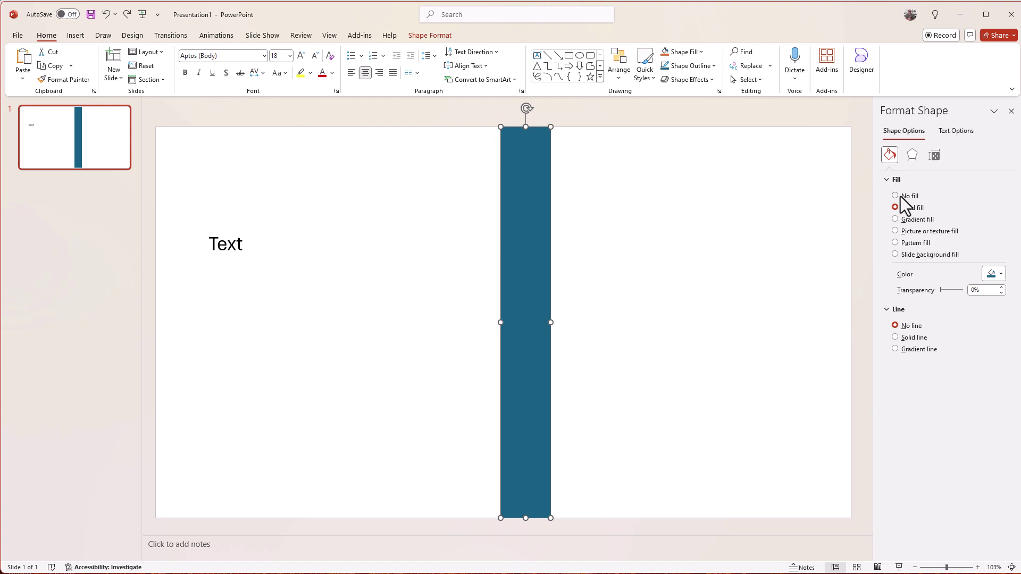
pyautogui.click(895, 219)
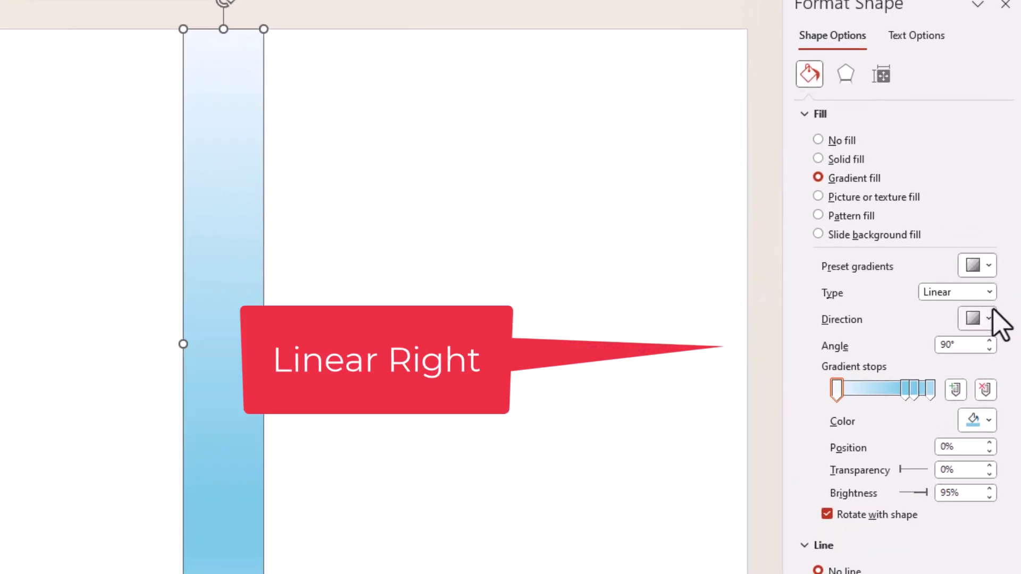
pyautogui.click(997, 311)
pyautogui.click(971, 339)
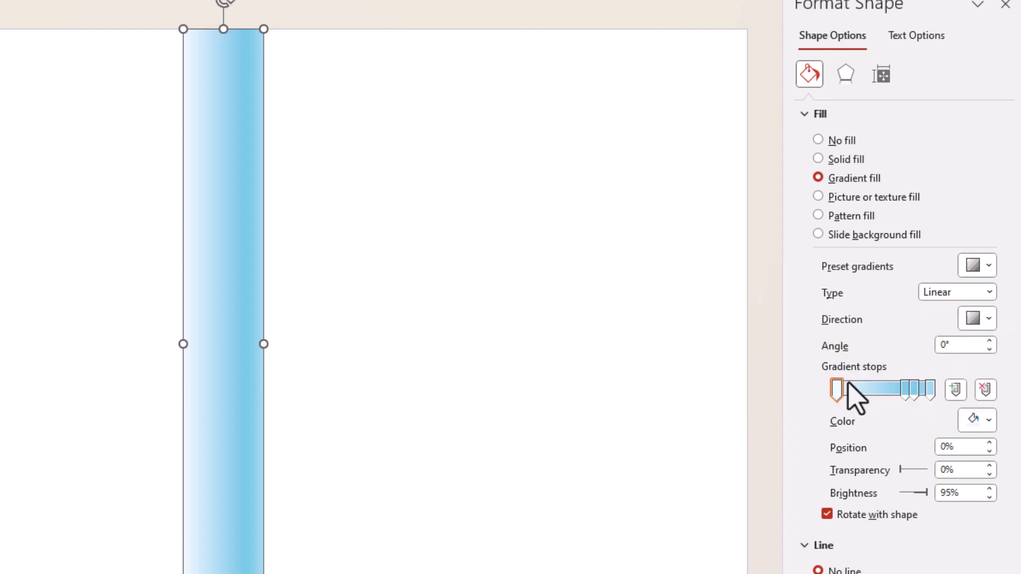
# Make the first gradient stop black and the last white, removing both middle stops
pyautogui.click(835, 388)
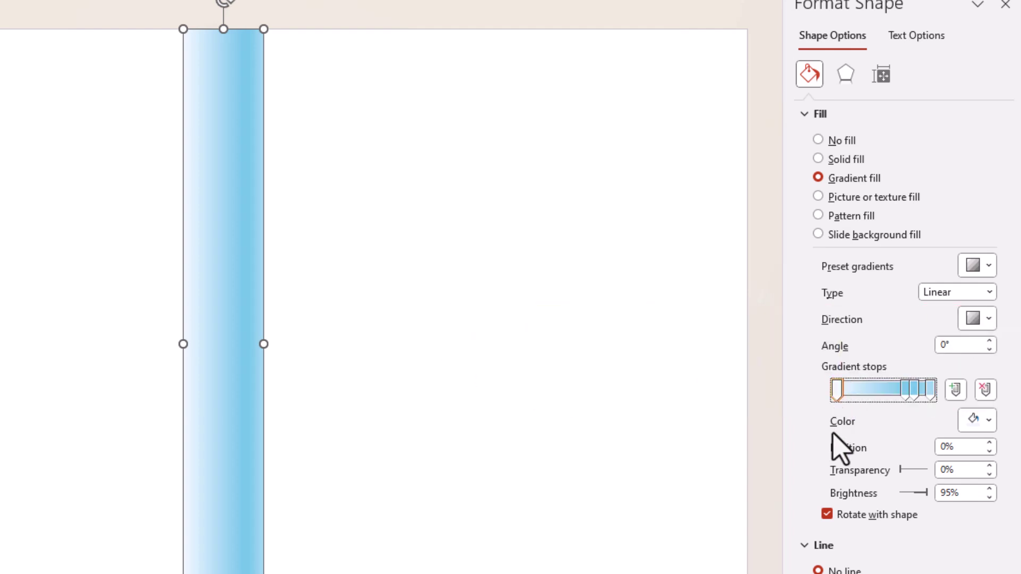
pyautogui.click(912, 493)
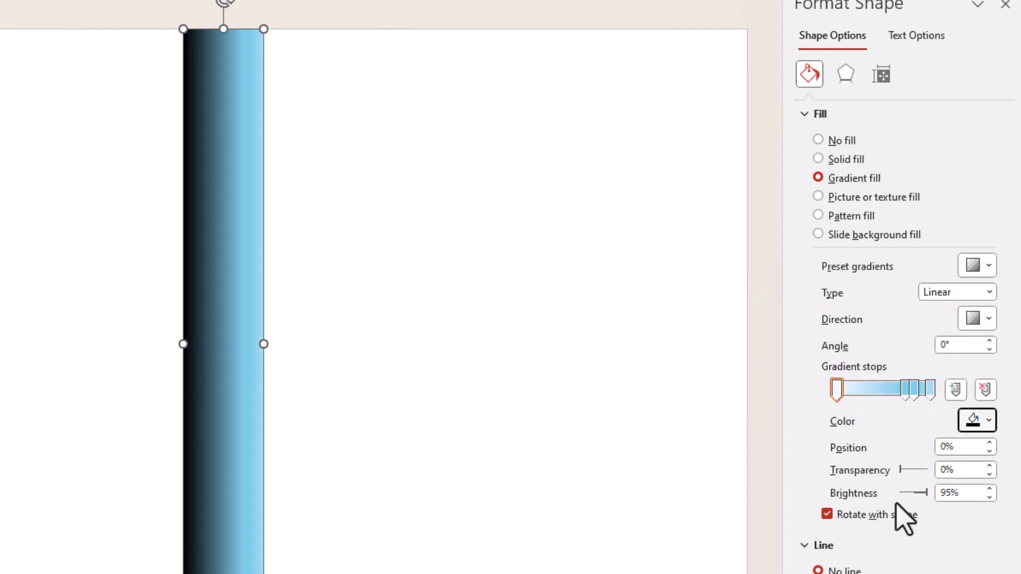
pyautogui.click(905, 389)
pyautogui.click(985, 389)
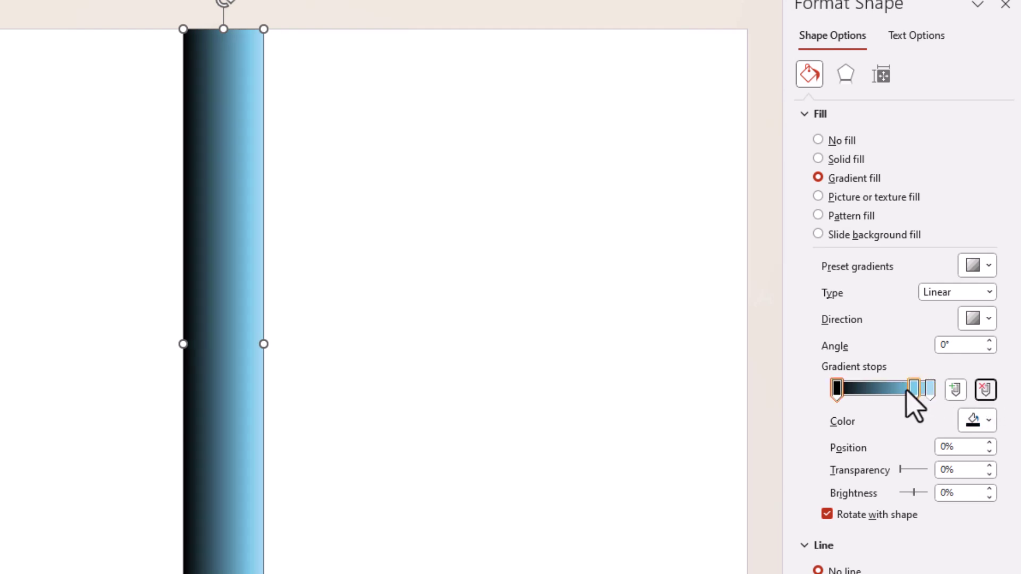
pyautogui.click(914, 389)
pyautogui.click(985, 389)
pyautogui.click(930, 389)
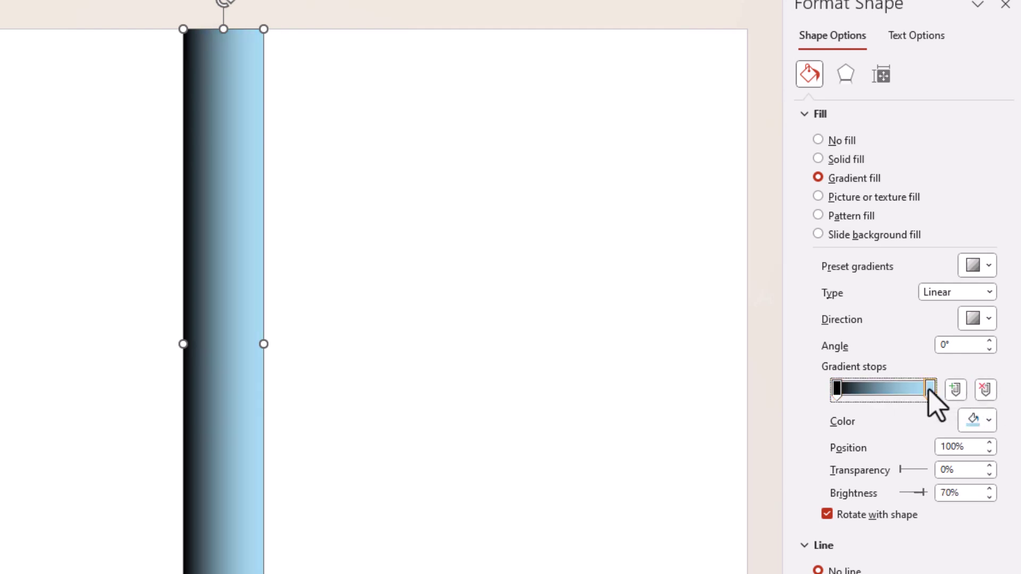
pyautogui.click(988, 420)
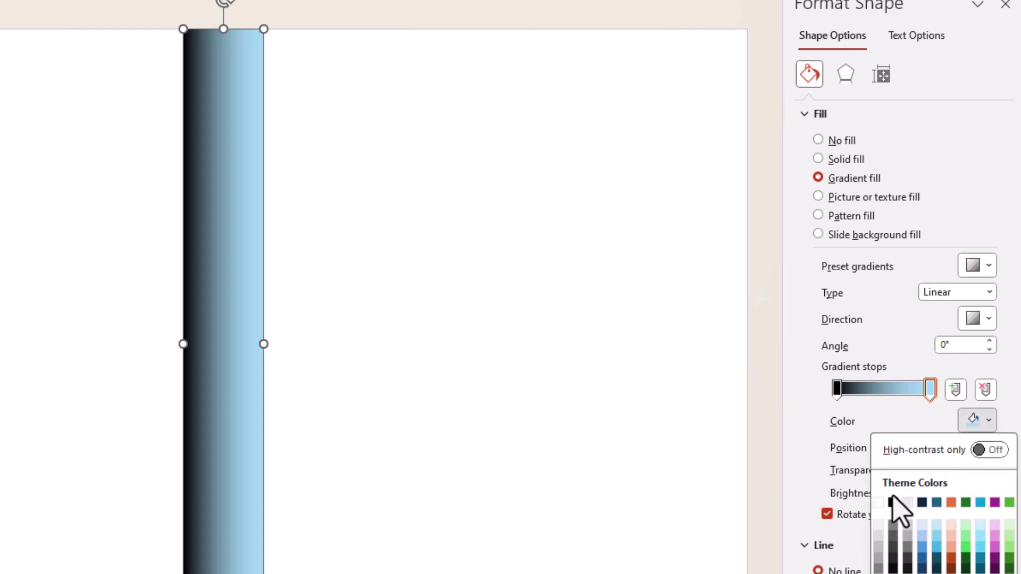
pyautogui.click(878, 502)
pyautogui.click(617, 301)
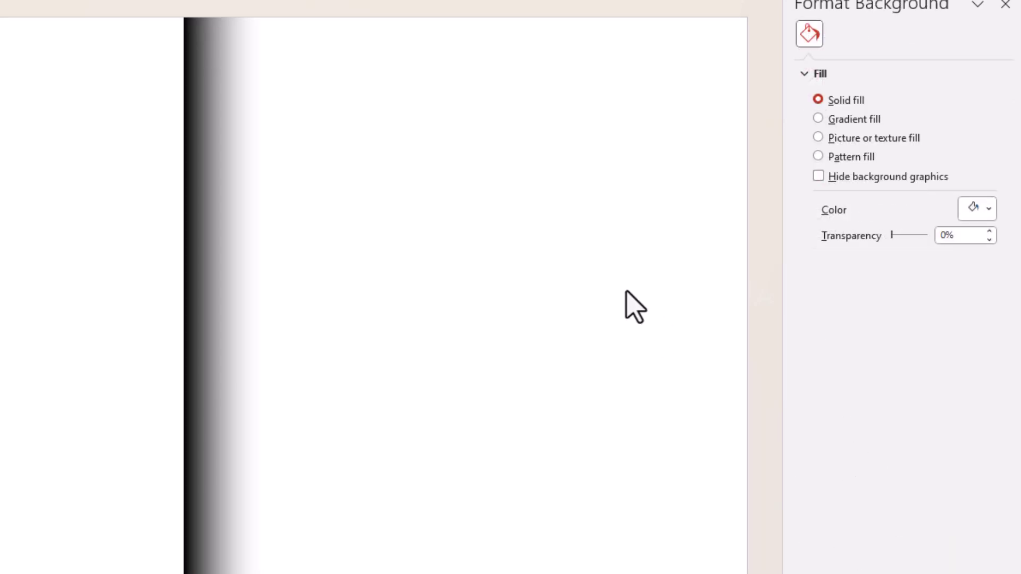
# Set the black gradient stop to 80% transparency and the white stop to 57%
pyautogui.click(213, 175)
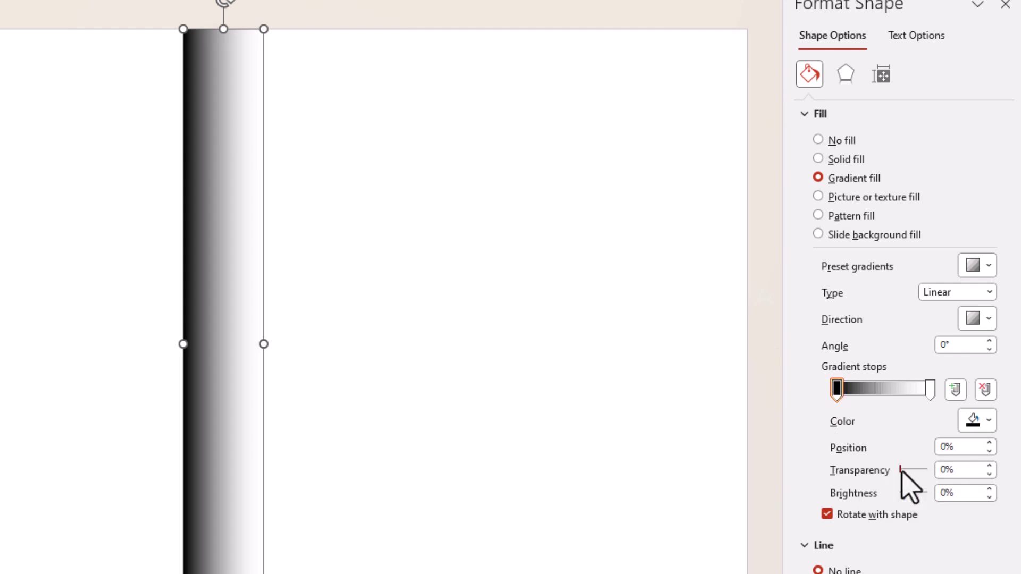
pyautogui.moveTo(900, 471); pyautogui.dragTo(928, 471)
pyautogui.click(930, 390)
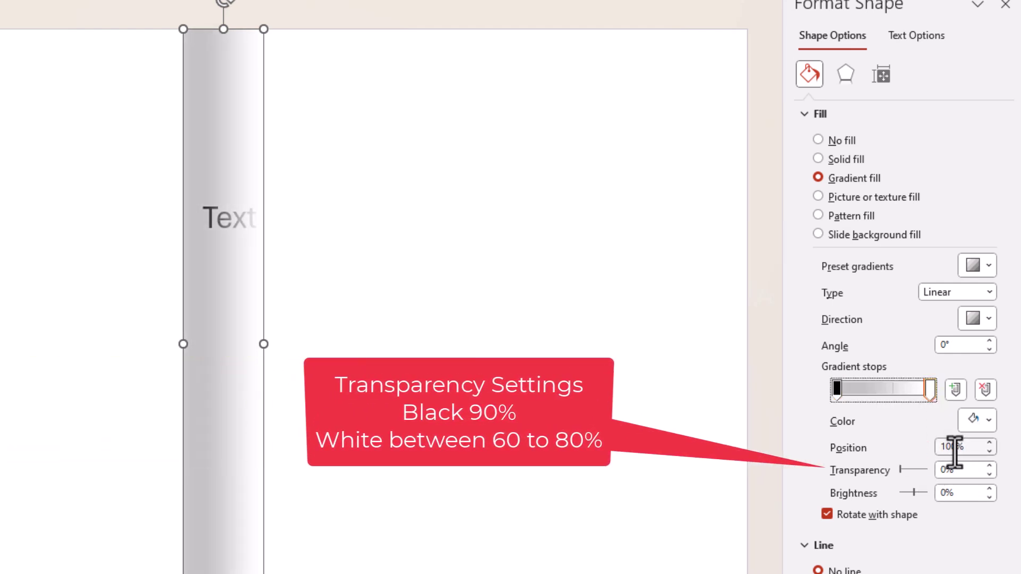
pyautogui.click(917, 470)
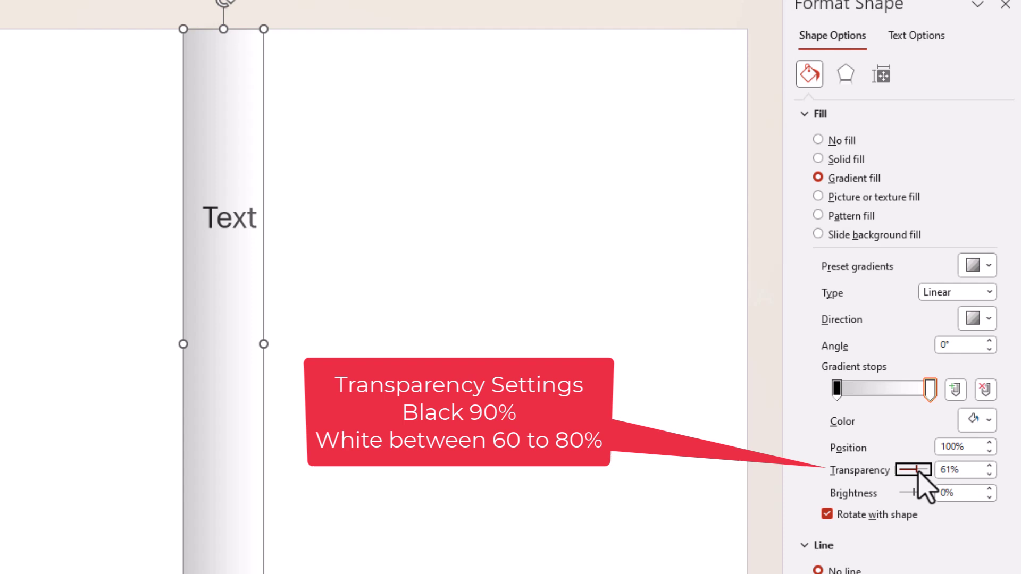
pyautogui.moveTo(918, 471); pyautogui.dragTo(912, 471)
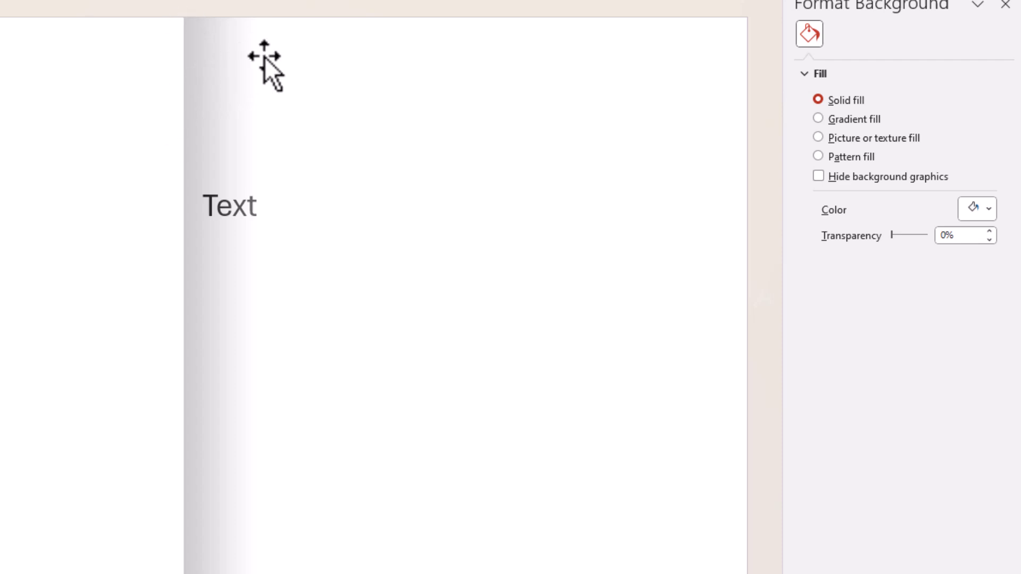
# Send the gradient spine to the back, behind the text boxes
pyautogui.click(213, 228)
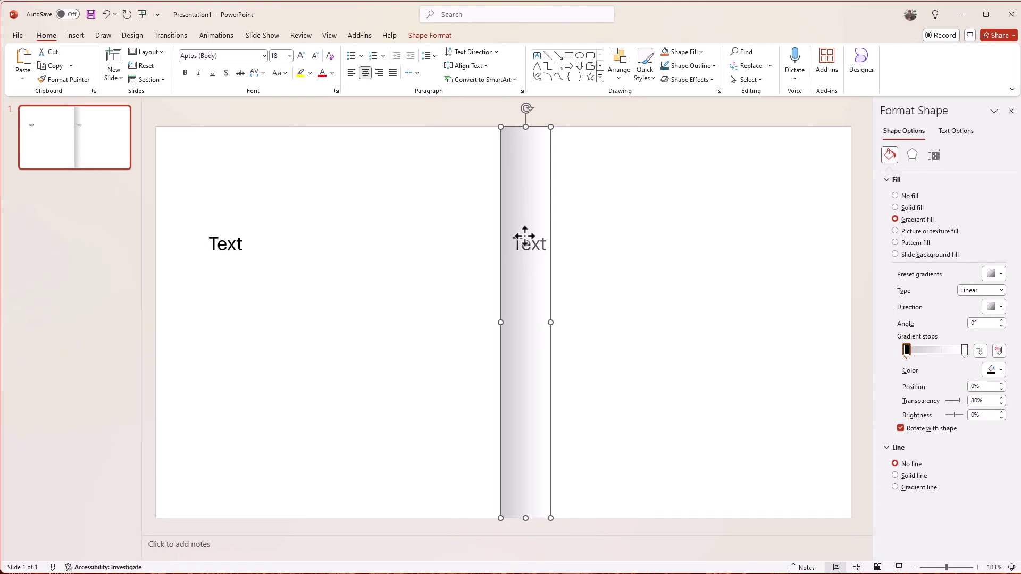
pyautogui.click(691, 266)
pyautogui.click(515, 160)
pyautogui.rightClick(515, 161)
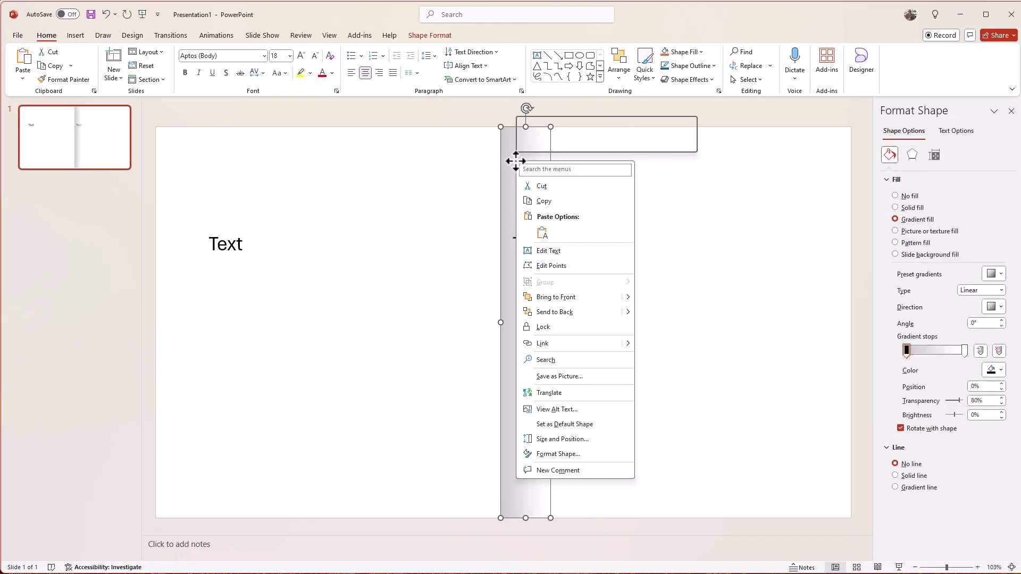
pyautogui.click(548, 314)
# Narrow the right text box and lower both boxes to matching heights beside the spine
pyautogui.click(364, 236)
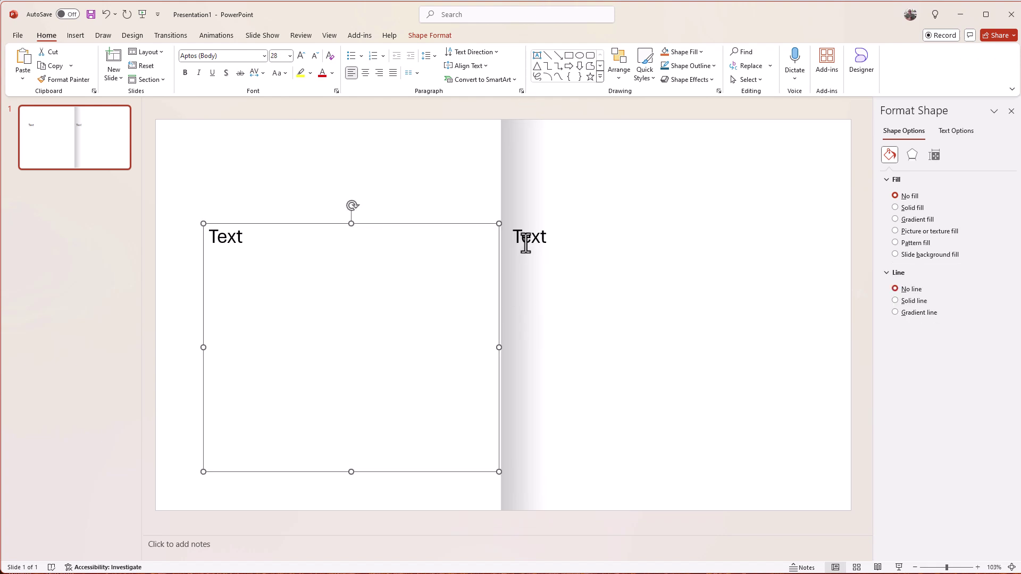
pyautogui.click(521, 238)
pyautogui.moveTo(507, 347); pyautogui.dragTo(553, 347)
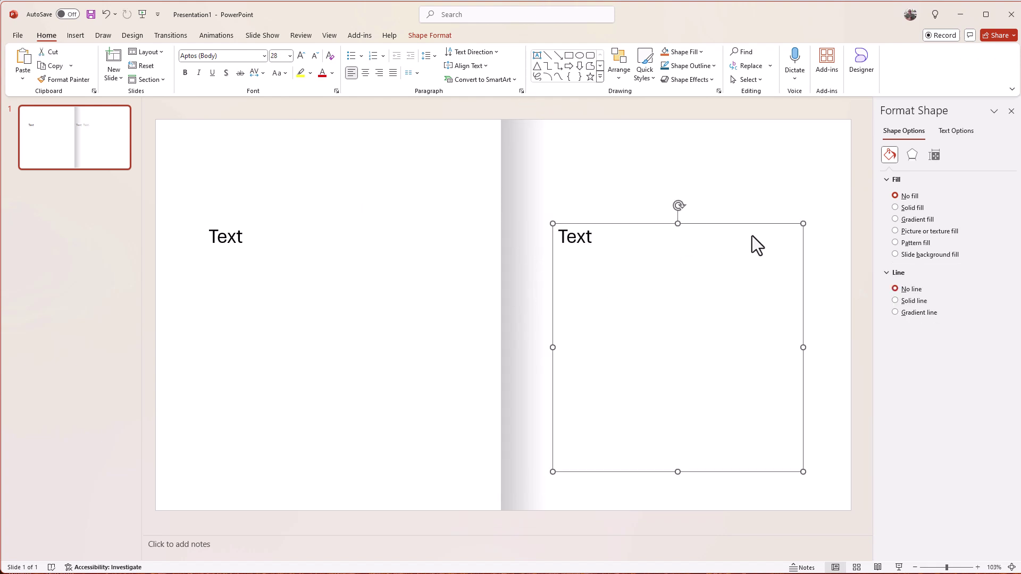
pyautogui.moveTo(677, 226); pyautogui.dragTo(676, 305)
pyautogui.click(248, 226)
pyautogui.click(249, 229)
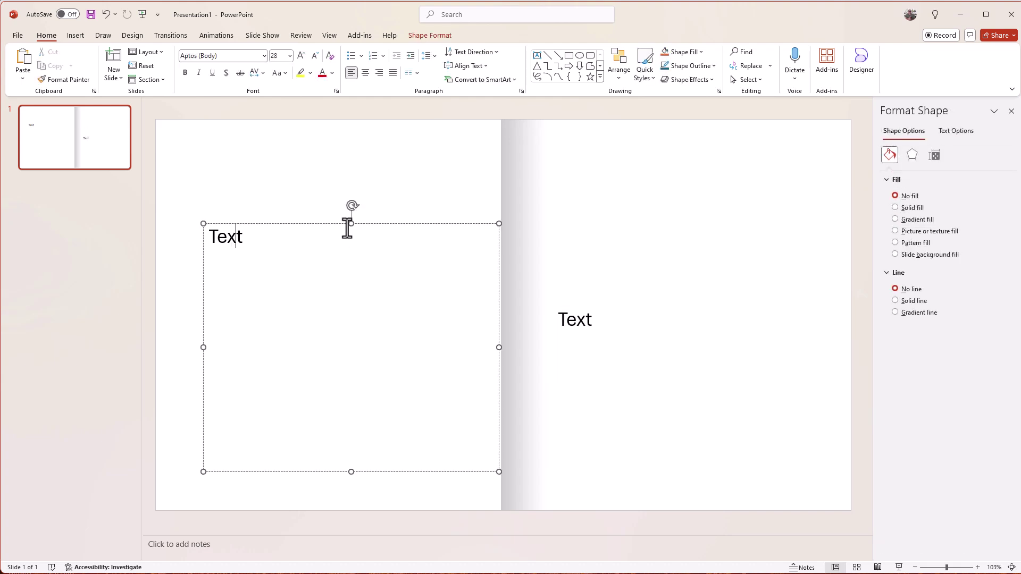
pyautogui.moveTo(349, 225); pyautogui.dragTo(349, 310)
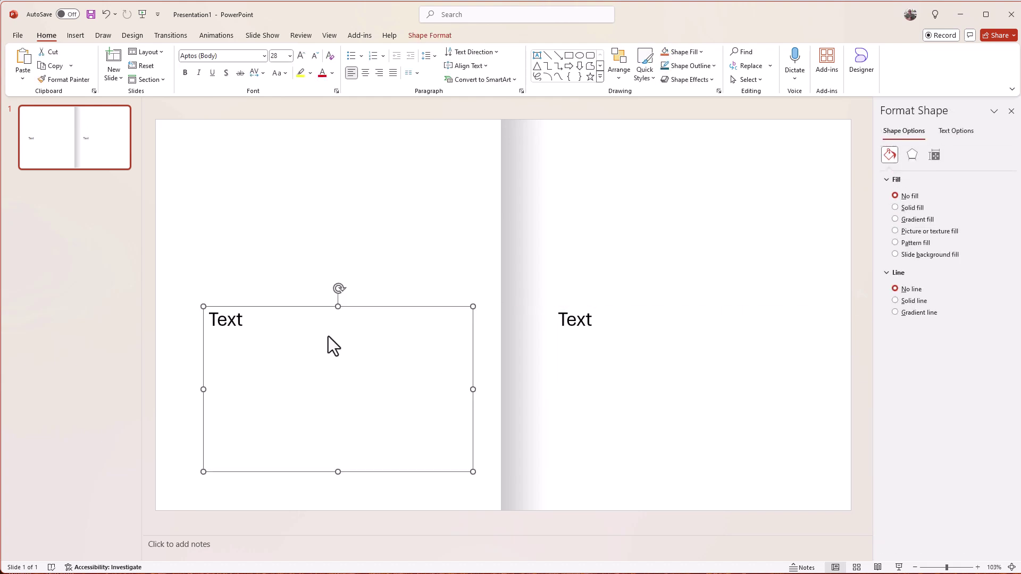
# Replace the placeholders with 'First part of the story' and 'Next part of the story'
pyautogui.press('Escape')
pyautogui.doubleClick(231, 315)
pyautogui.write('First part of the story')
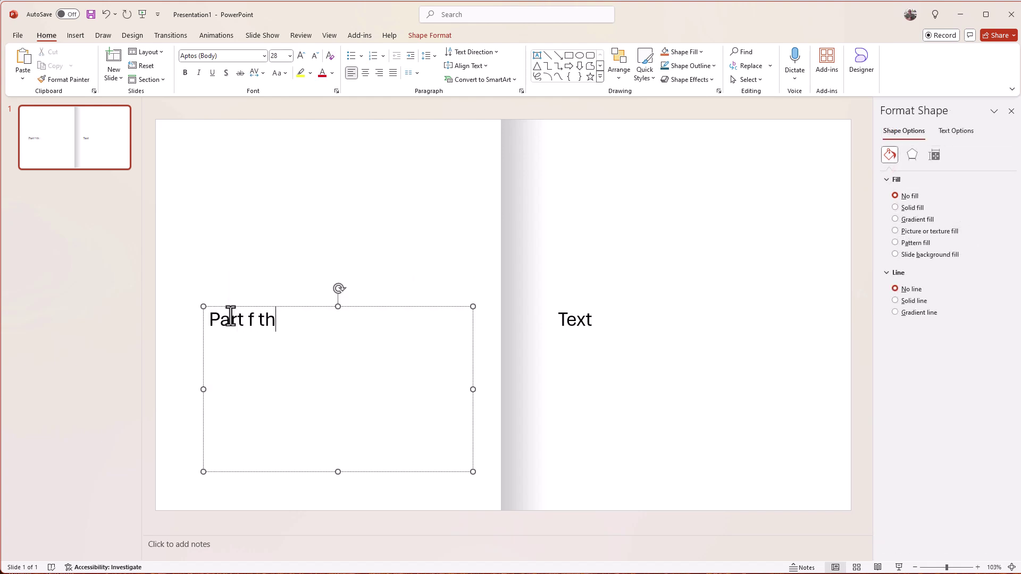
pyautogui.doubleClick(574, 323)
pyautogui.write('Next part of the story')
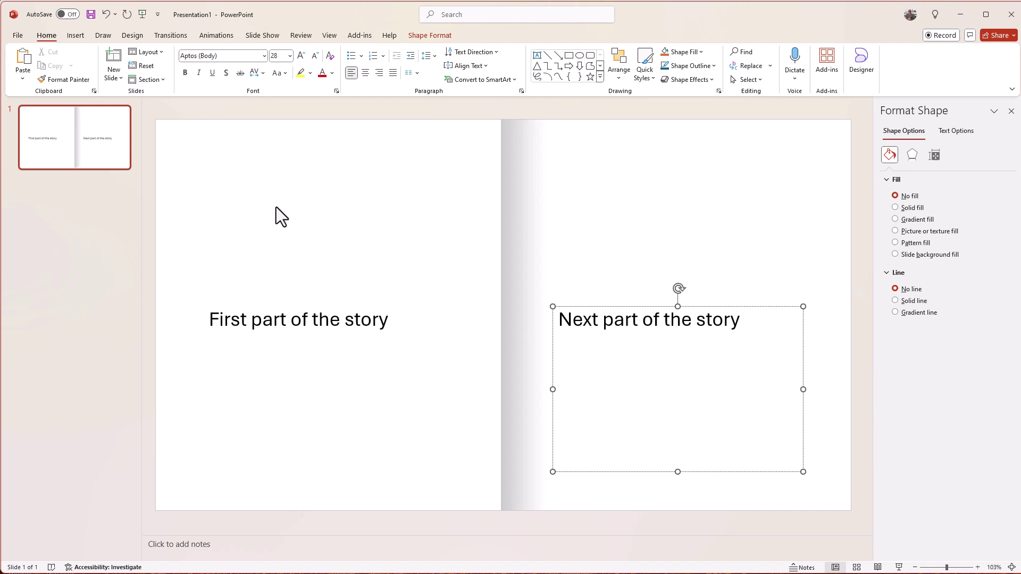
pyautogui.click(237, 205)
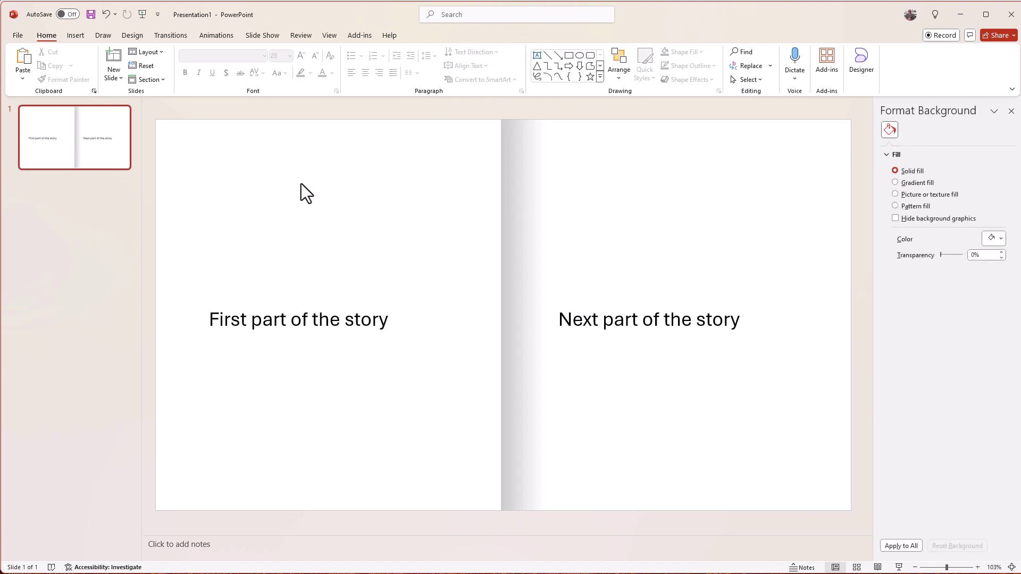
# Duplicate the slide and change the copy's text to 'Next part' and 'And the next'
pyautogui.rightClick(52, 123)
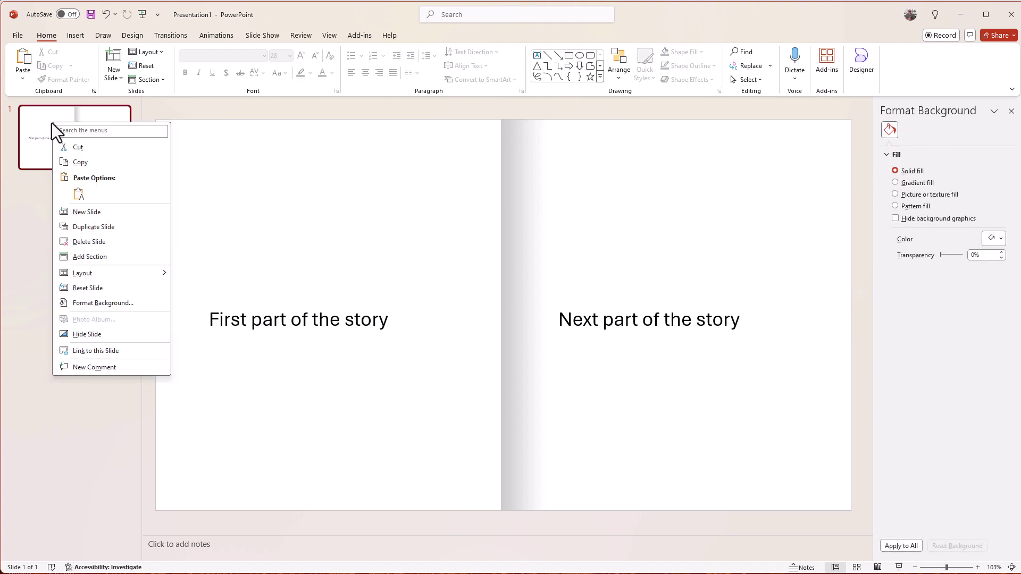
pyautogui.click(97, 227)
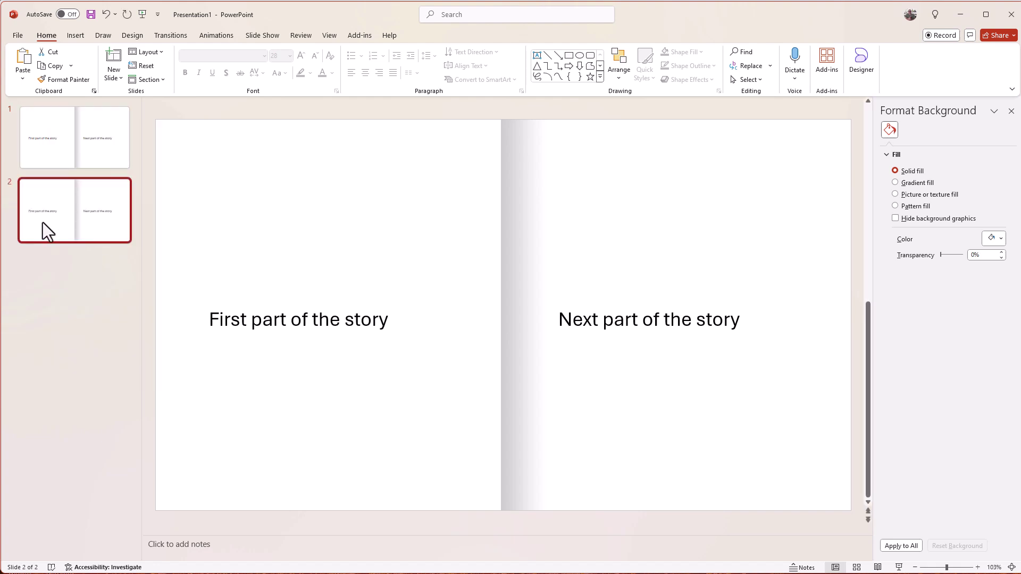
pyautogui.doubleClick(278, 324)
pyautogui.hotkey('ctrl', 'a')
pyautogui.write('Next part')
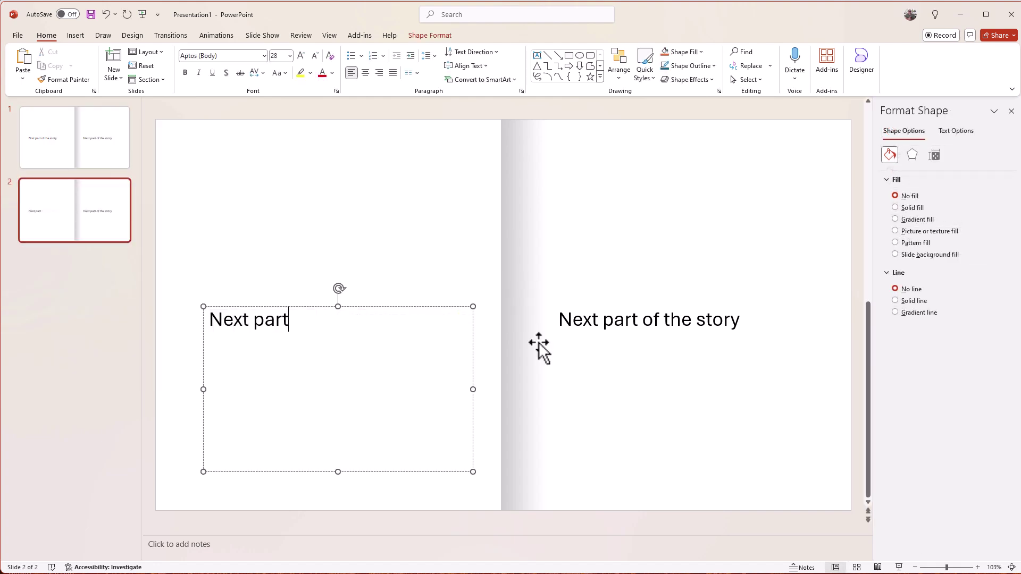
pyautogui.tripleClick(638, 322)
pyautogui.write('And the next')
pyautogui.click(353, 253)
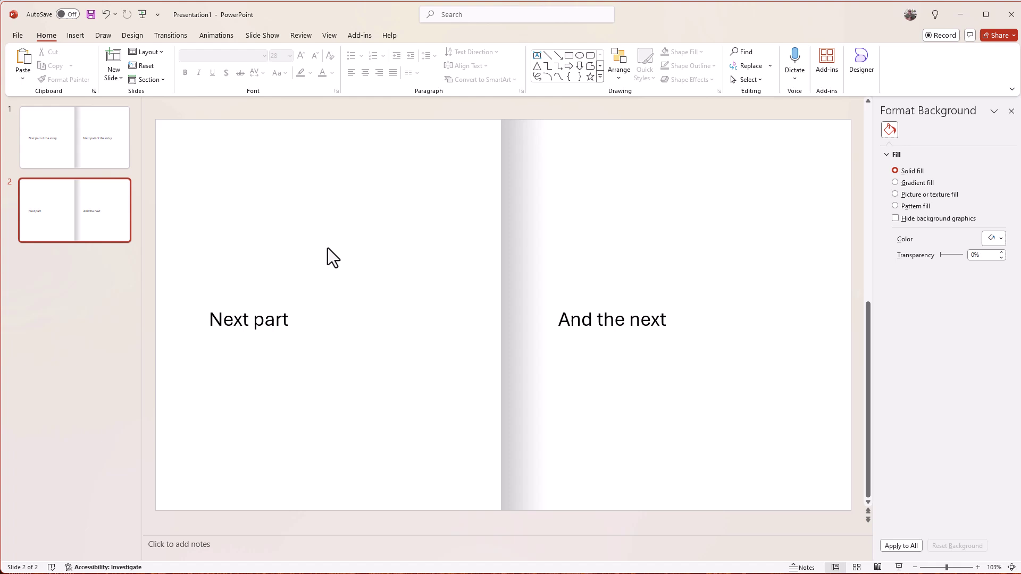
# Check the word 'part' in slide 2's left text, then return to slide 1
pyautogui.click(249, 319)
pyautogui.click(634, 343)
pyautogui.doubleClick(265, 321)
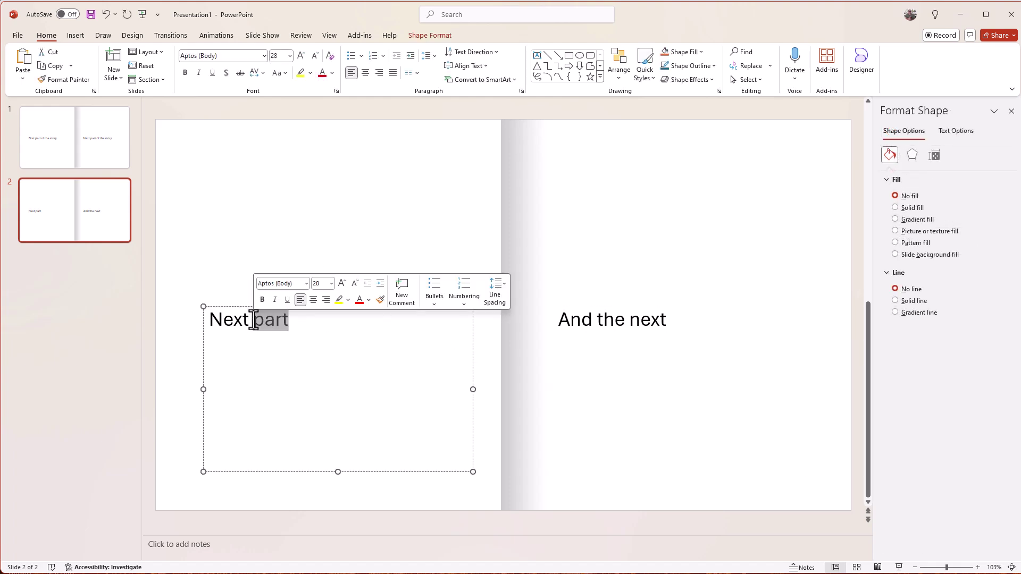
pyautogui.click(300, 359)
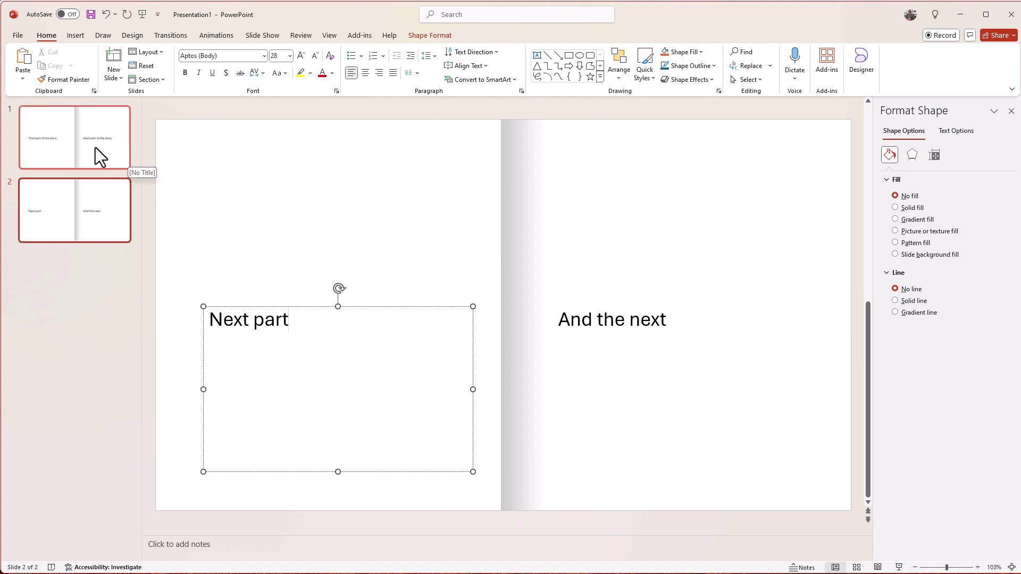
pyautogui.click(62, 130)
# Select both slides and apply the Page Curl transition to them
pyautogui.keyDown('ctrl'); pyautogui.click(72, 202); pyautogui.keyUp('ctrl')
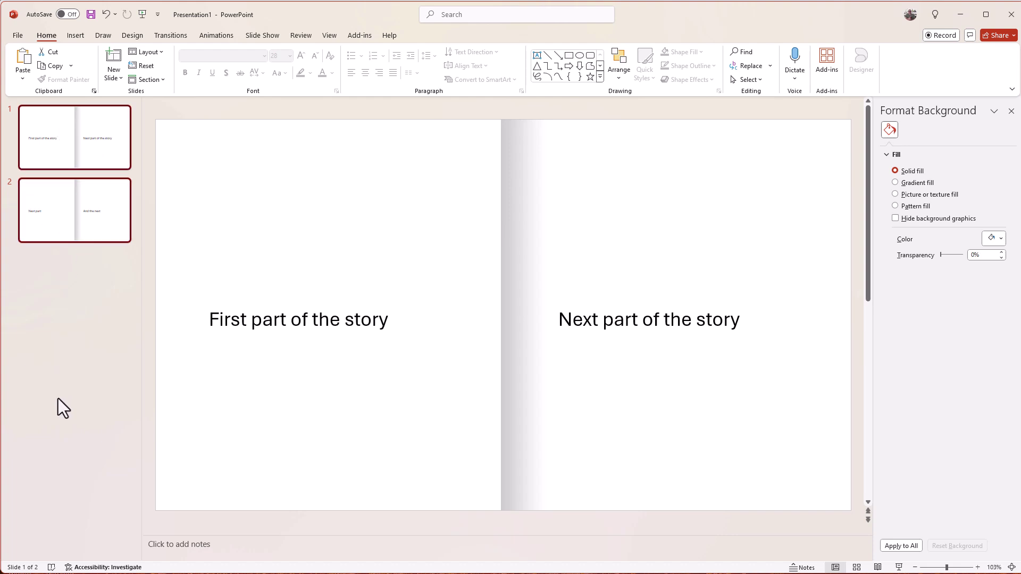
pyautogui.click(169, 36)
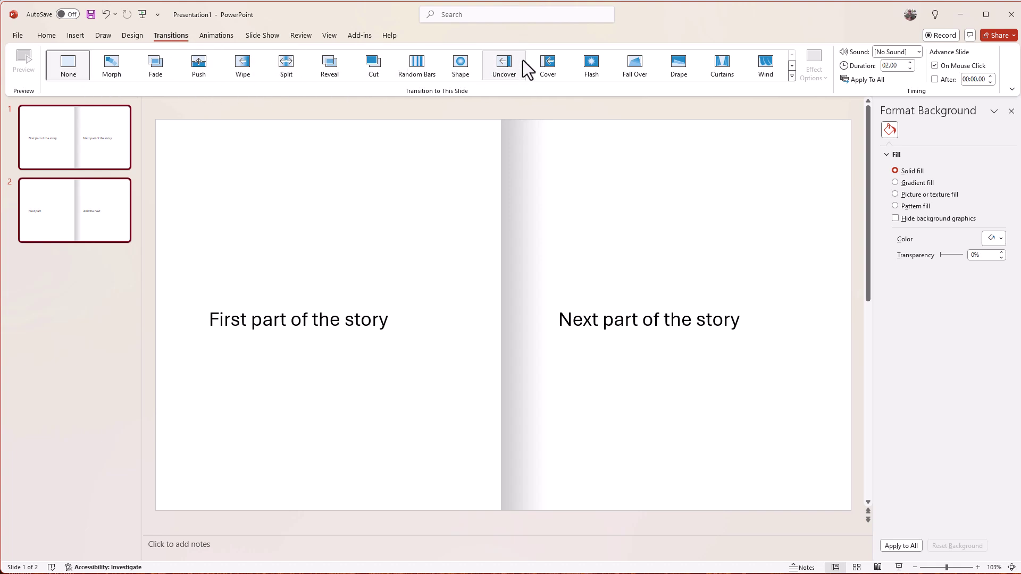
pyautogui.click(793, 78)
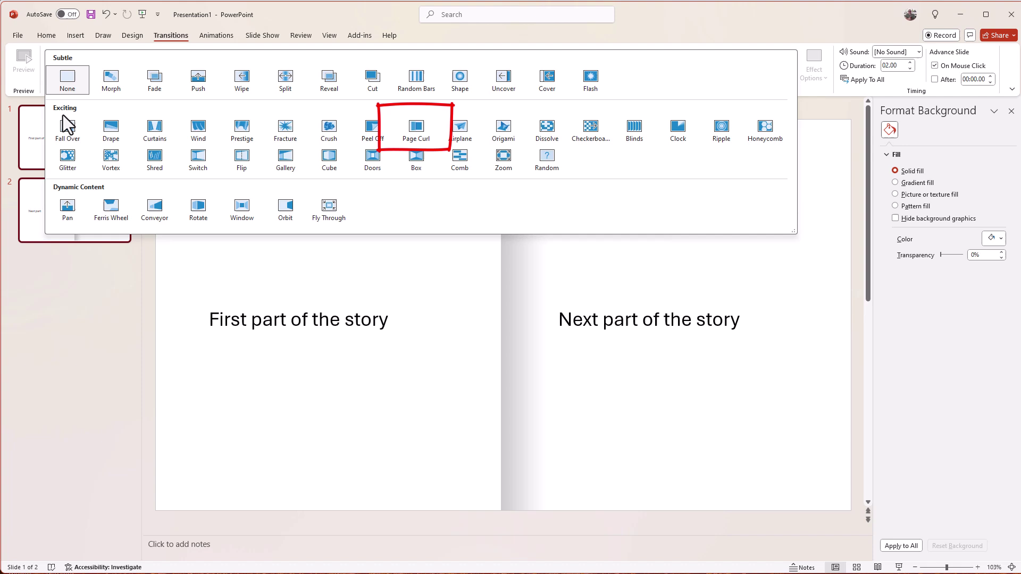
pyautogui.click(422, 131)
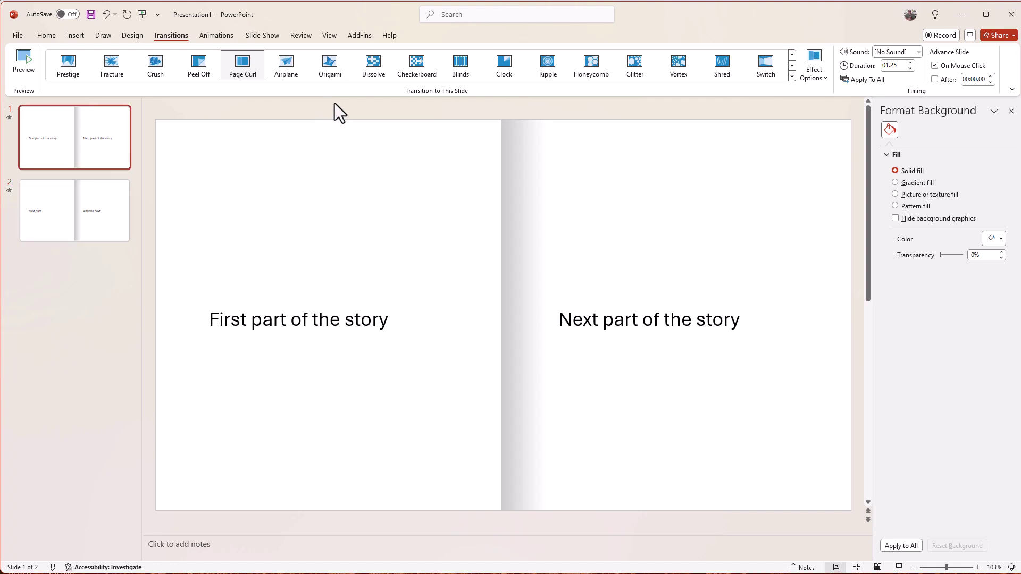
pyautogui.click(60, 211)
pyautogui.press('Up')
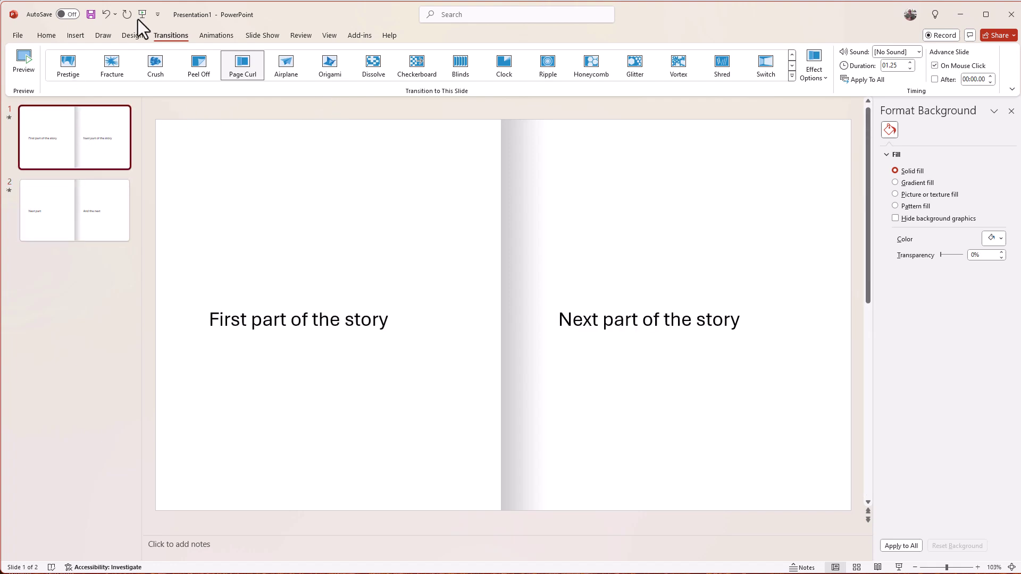
pyautogui.click(262, 35)
pyautogui.click(26, 72)
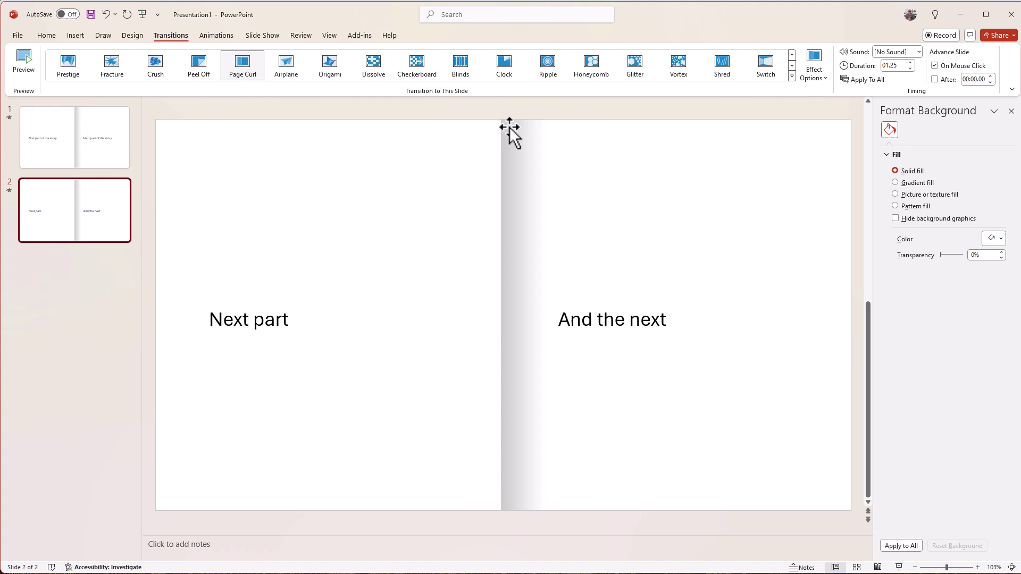
pyautogui.click(111, 124)
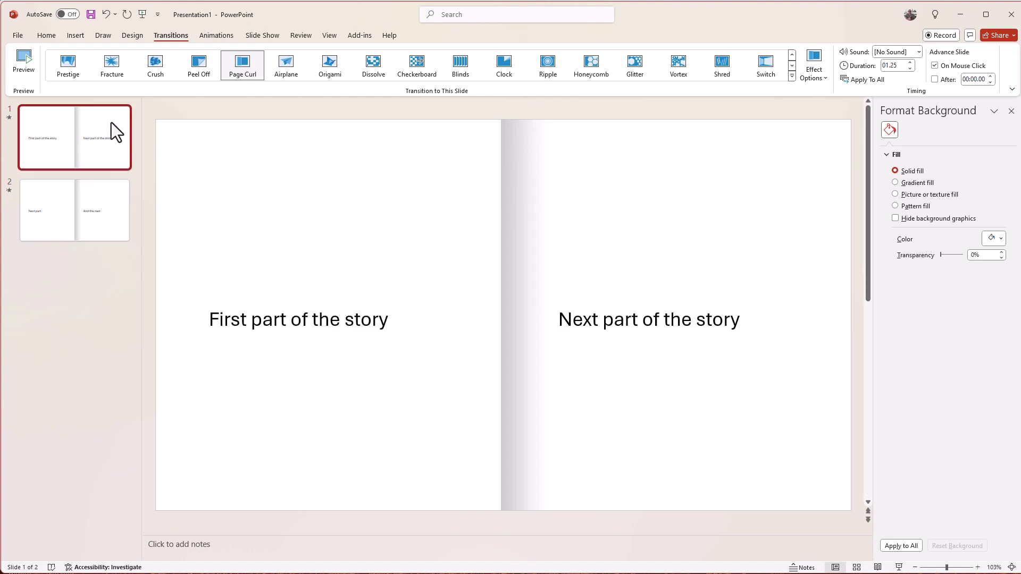